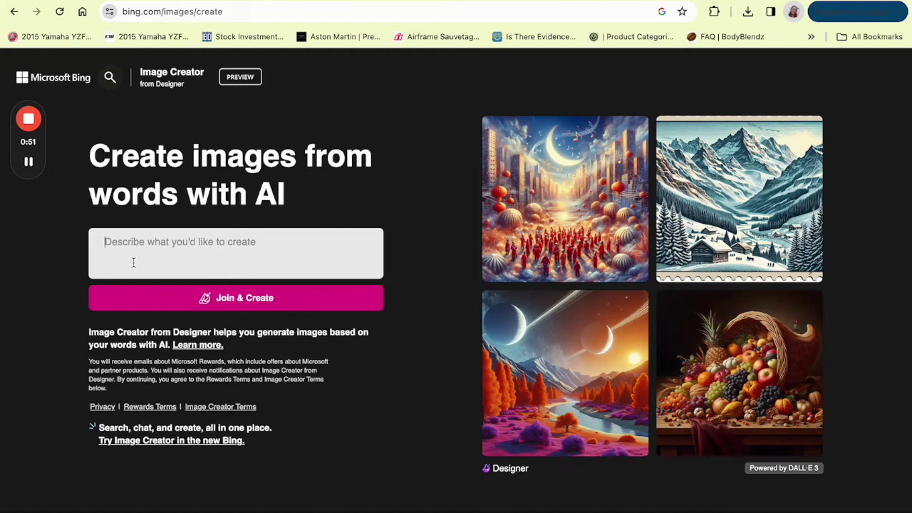
Type a prompt: African American woman with box braids, freckles, cat eye glasses, white-and-gold apartment, pink couch.
type("African American woman with box braids")
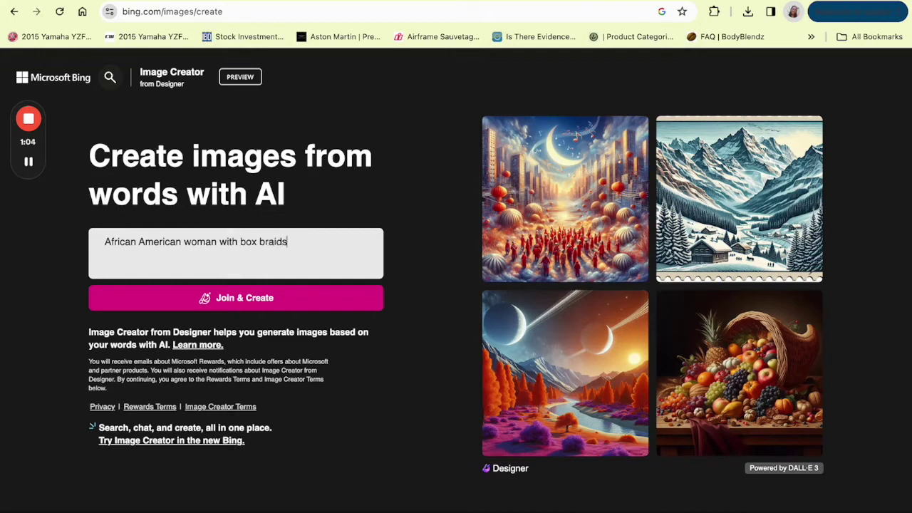
type(" and freckles and glasses on")
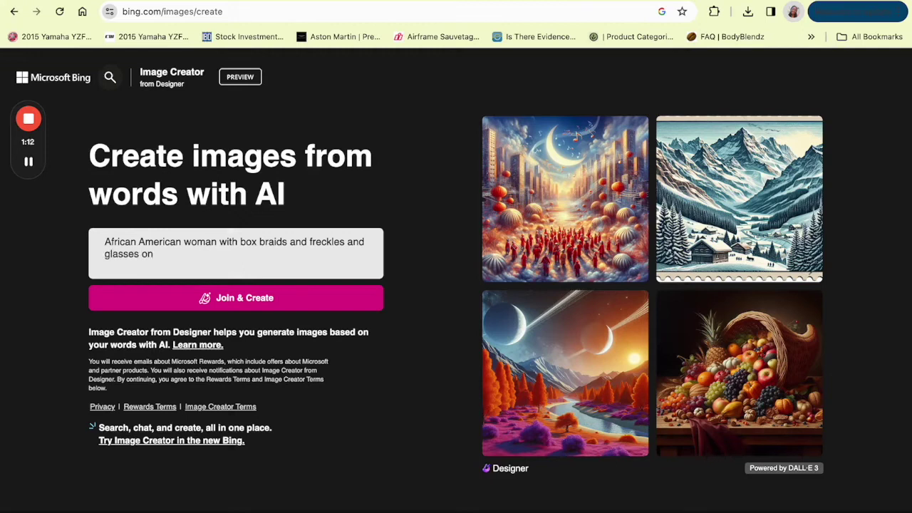
key("BackSpace")
key("BackSpace")
key("BackSpace")
key("BackSpace")
key("BackSpace")
key("BackSpace")
key("BackSpace")
key("BackSpace")
key("BackSpace")
type("cat eye glasses on")
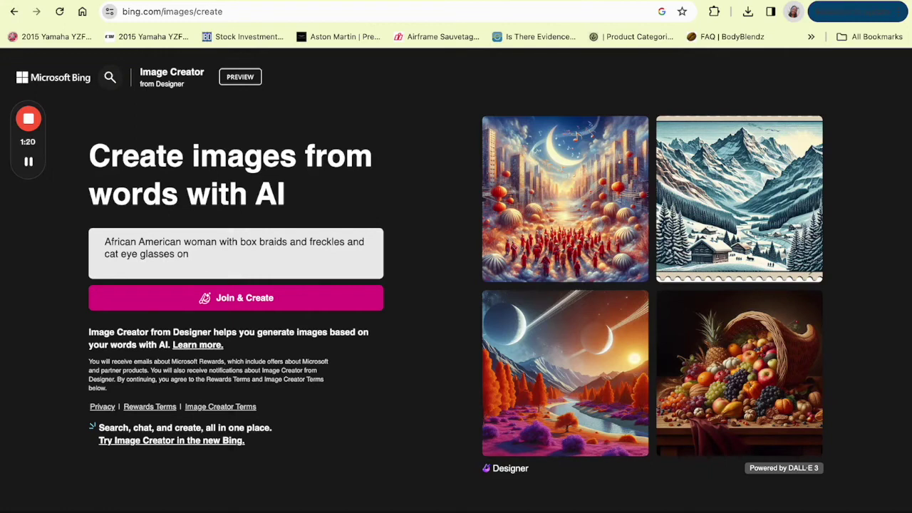
type(", sitting on")
key("BackSpace")
key("BackSpace")
type("in her luxurious ")
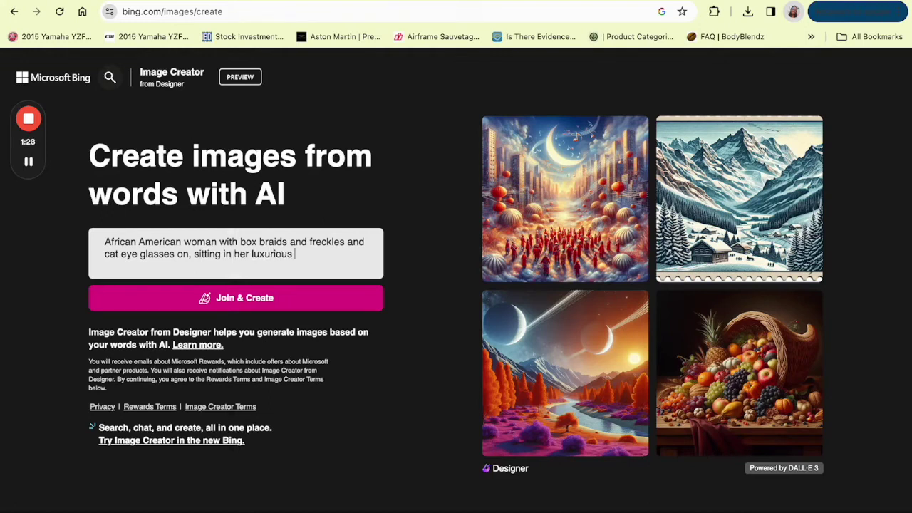
type("apartment. The decor")
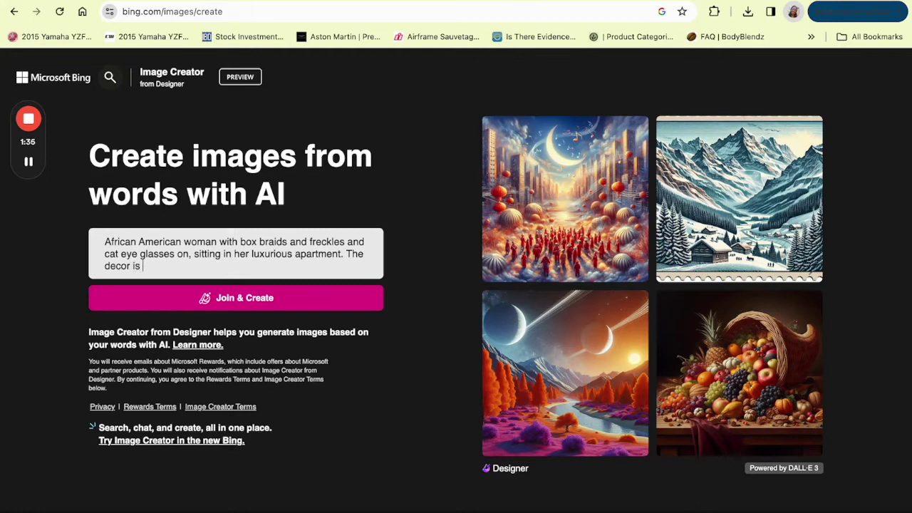
type(" is white and gold. She")
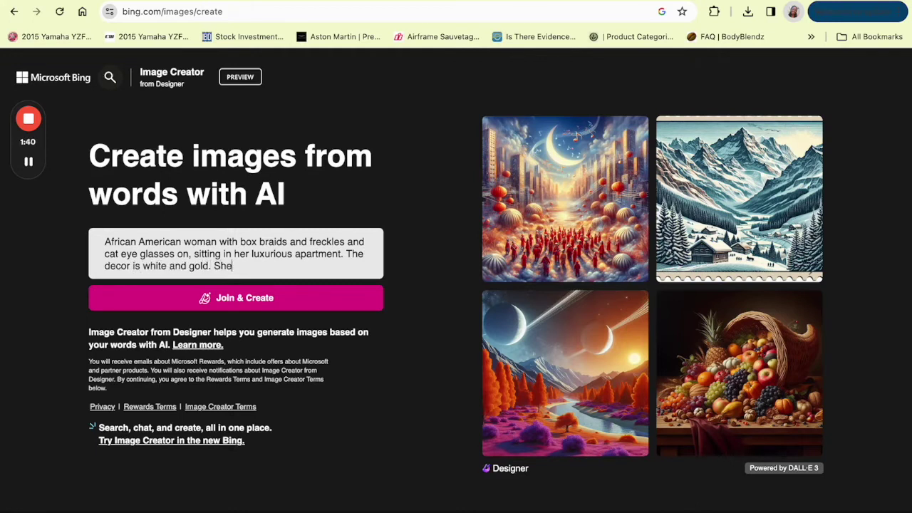
type(" is sitting on her pink")
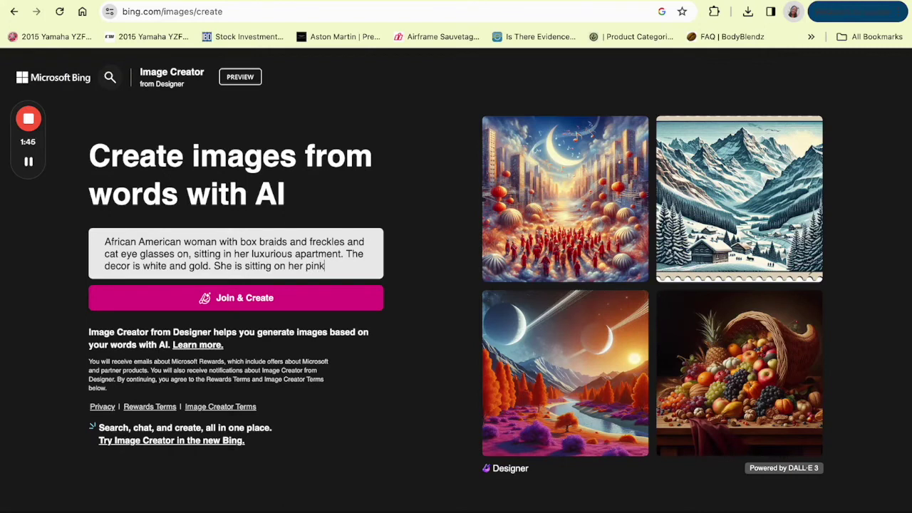
type(" and gold couch")
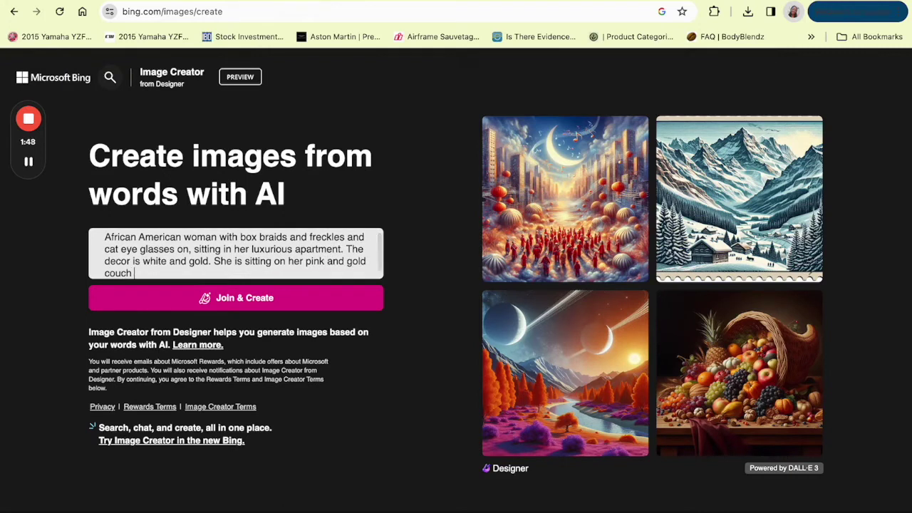
type(" on her macbook")
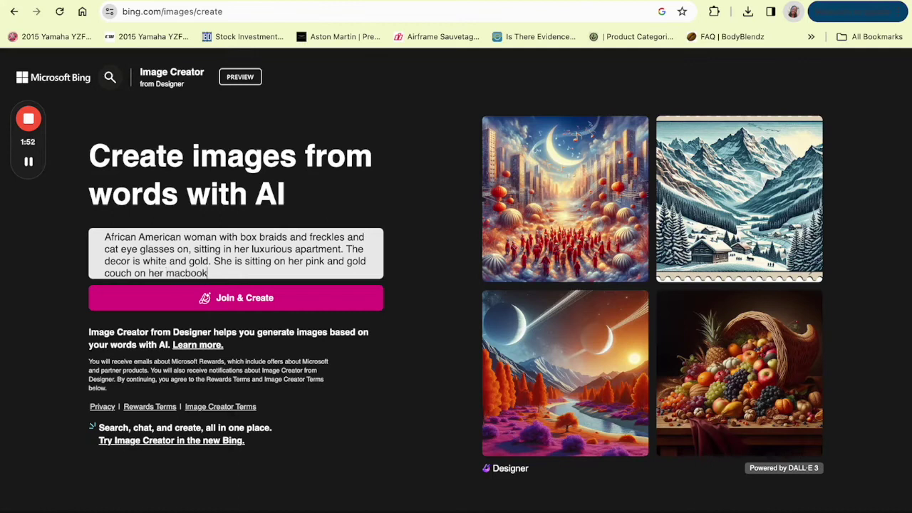
type(" air, with her")
Finish the prompt with a Pomeranian on her lap, coffee-table books, a crystal chandelier, smiling, and submit it.
type("pom")
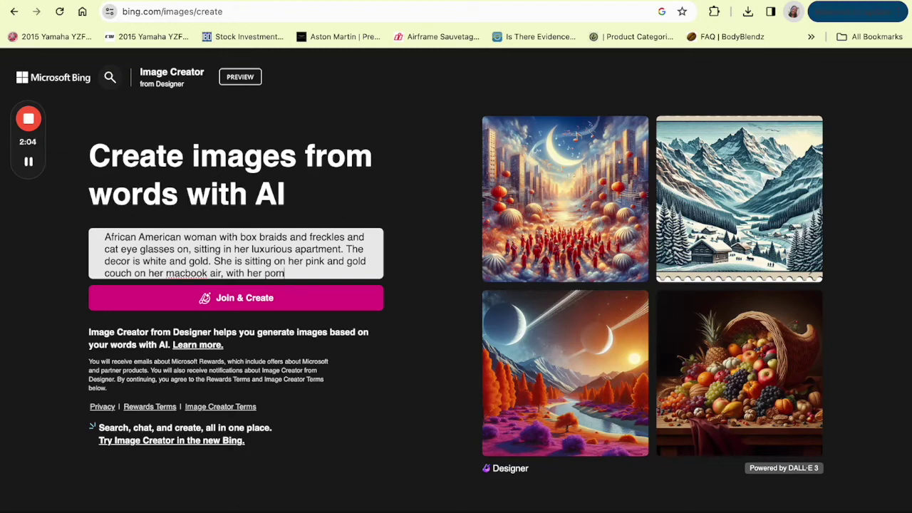
type("erian dog on her la")
type("p. The")
type("re is ")
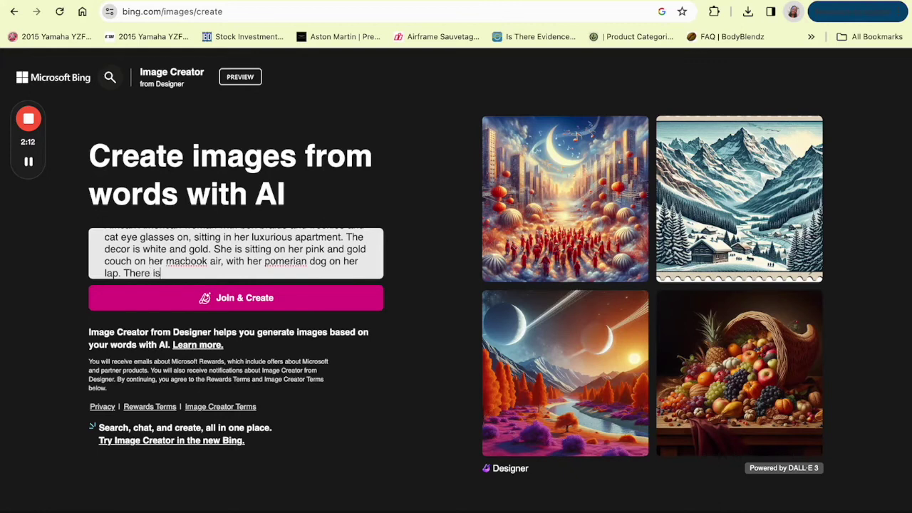
type("a magazine and a fe")
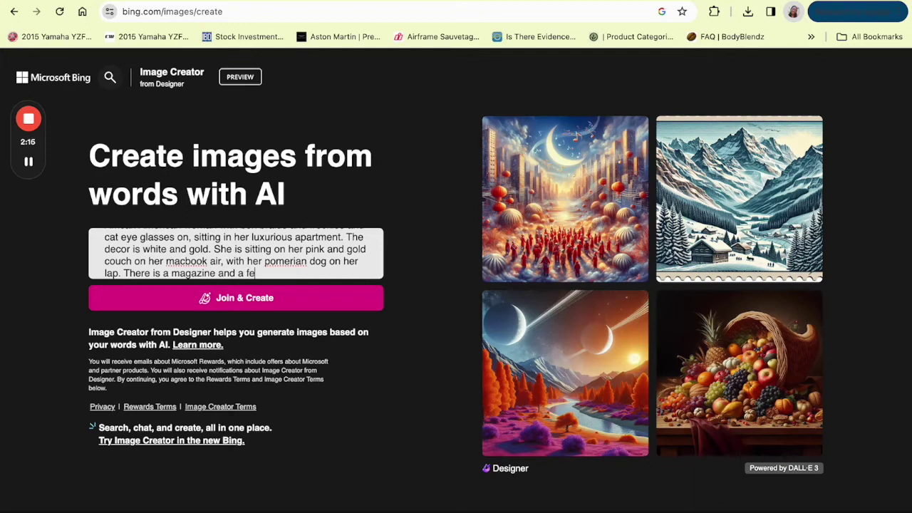
type("w books on her coffee tabl")
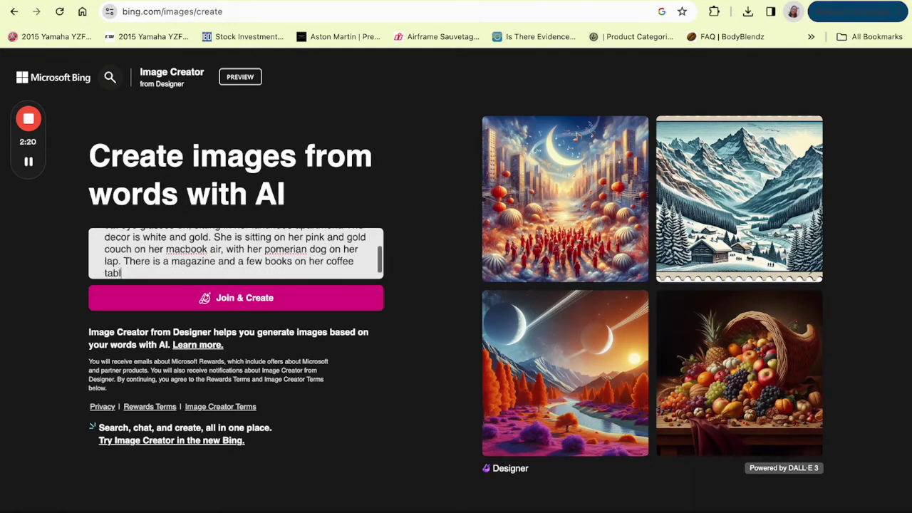
type("e. Her apartment is beautiful")
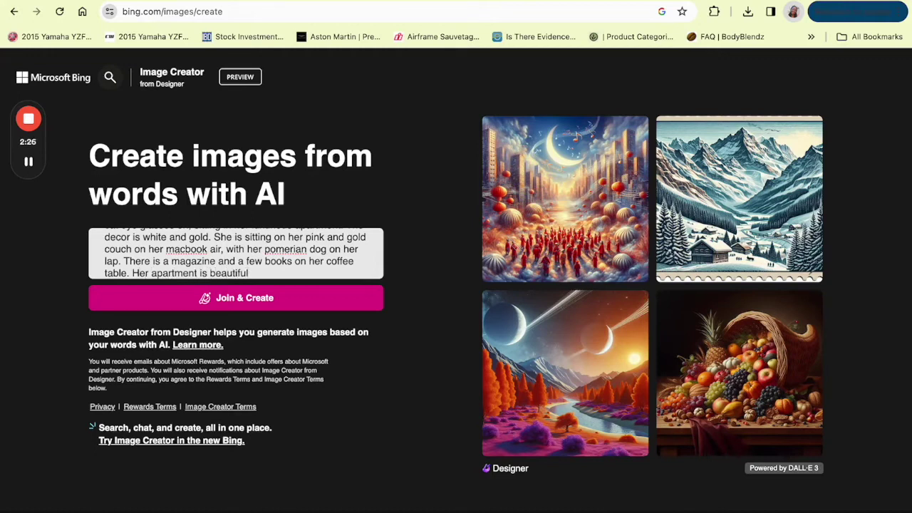
type(". There's a chande")
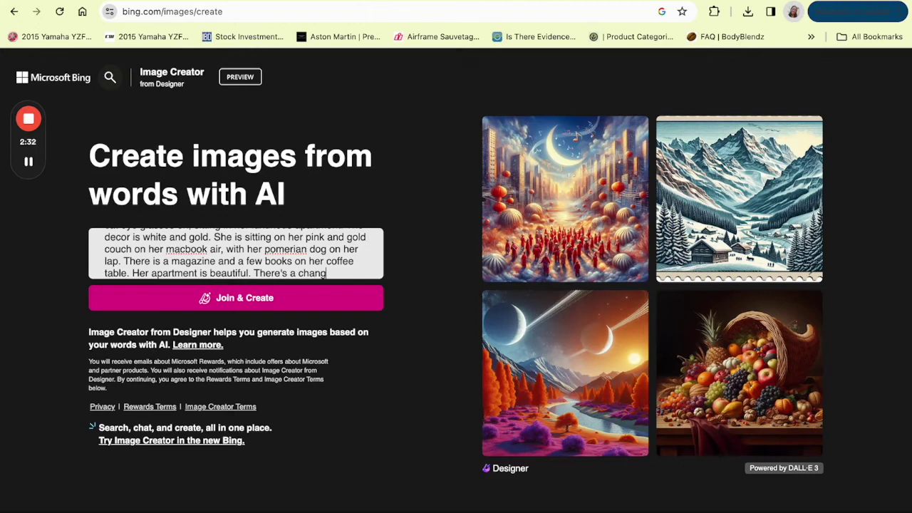
type("lier")
left_click(299, 273)
type("crystal")
left_click(247, 273)
type("hanging from t")
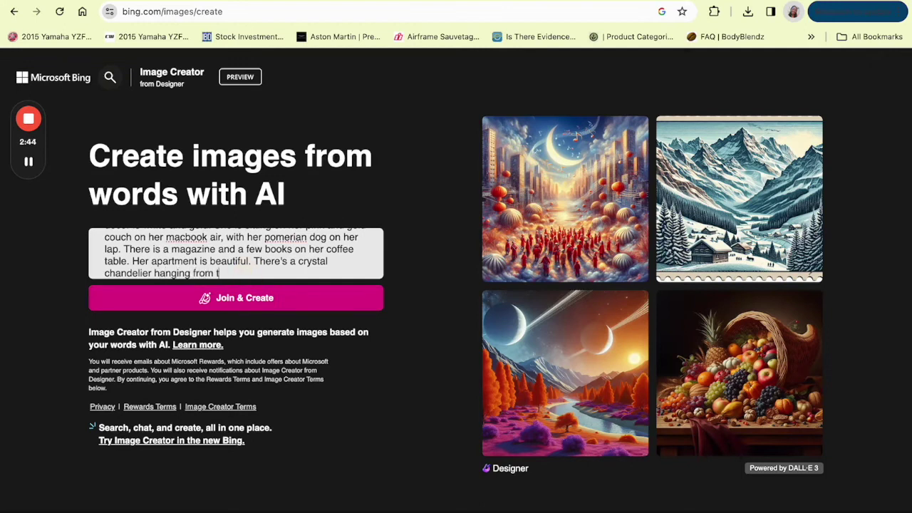
type("he ceiling. She's s")
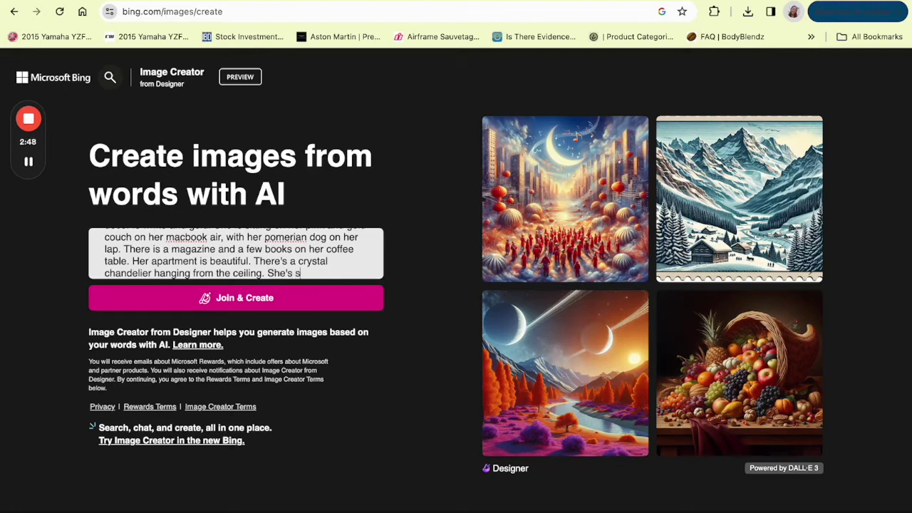
type("miling and happy")
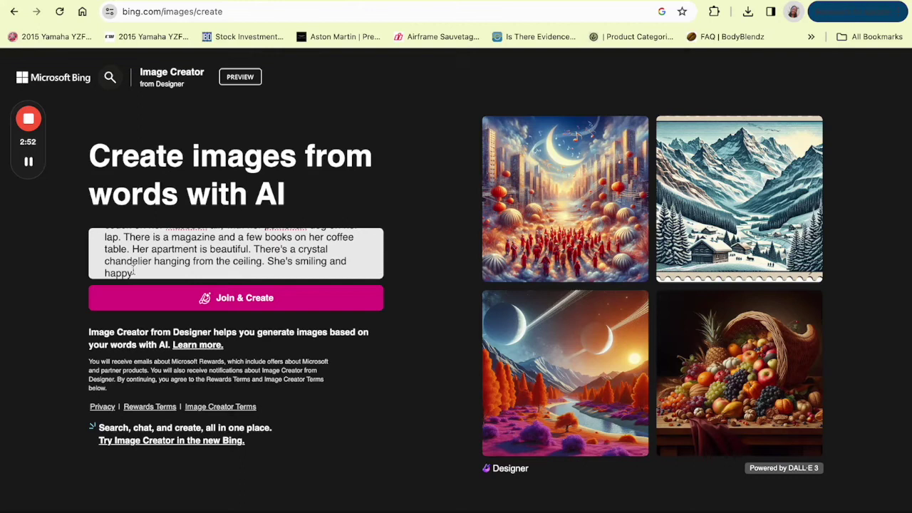
key("Return")
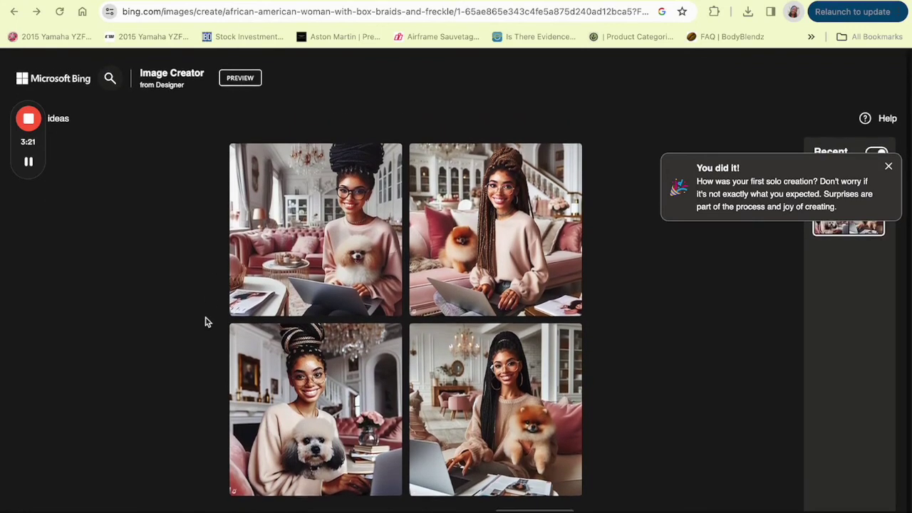
Close the 'You did it!' popup to reveal the four generated images.
left_click(889, 168)
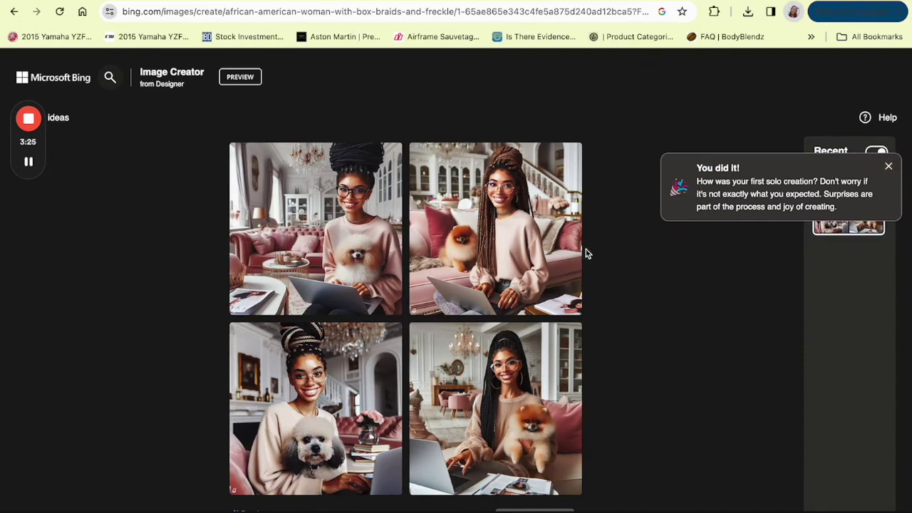
scroll(585, 251, "down", 1)
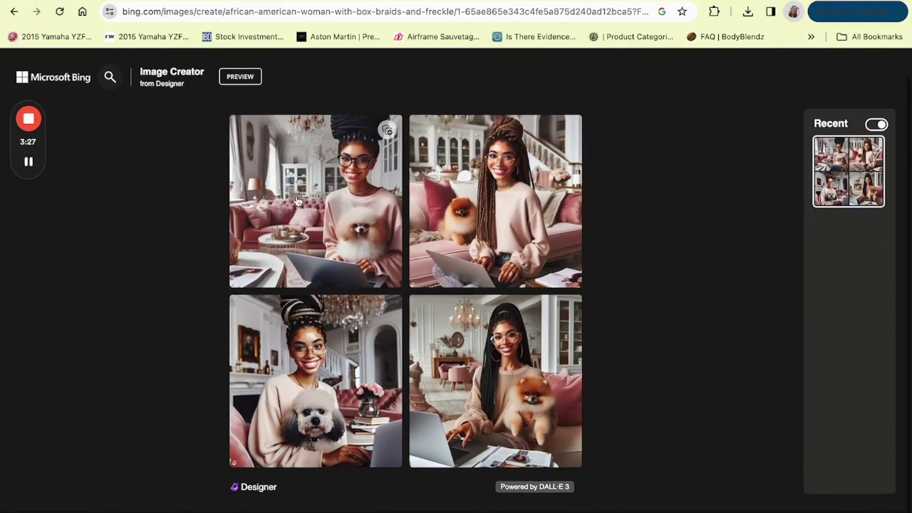
Download the top-left generated image at full size and return to the grid.
left_click(297, 200)
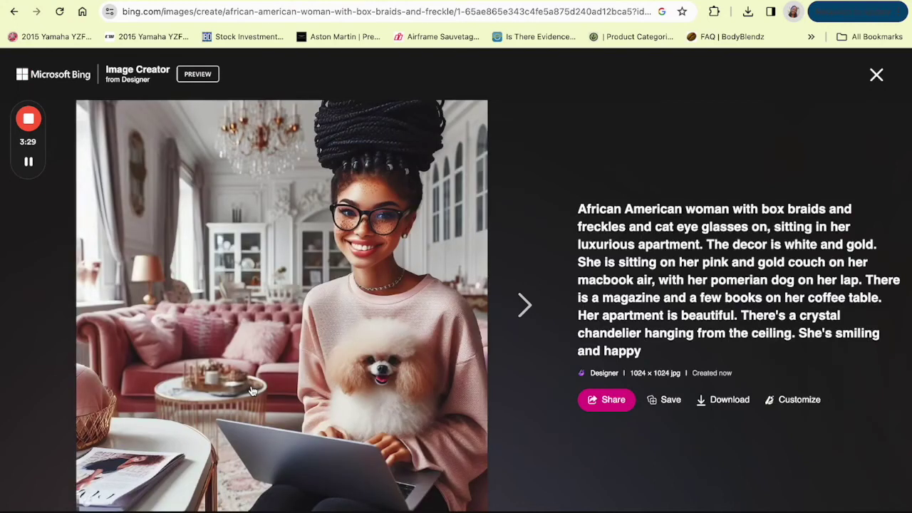
scroll(629, 439, "down", 1)
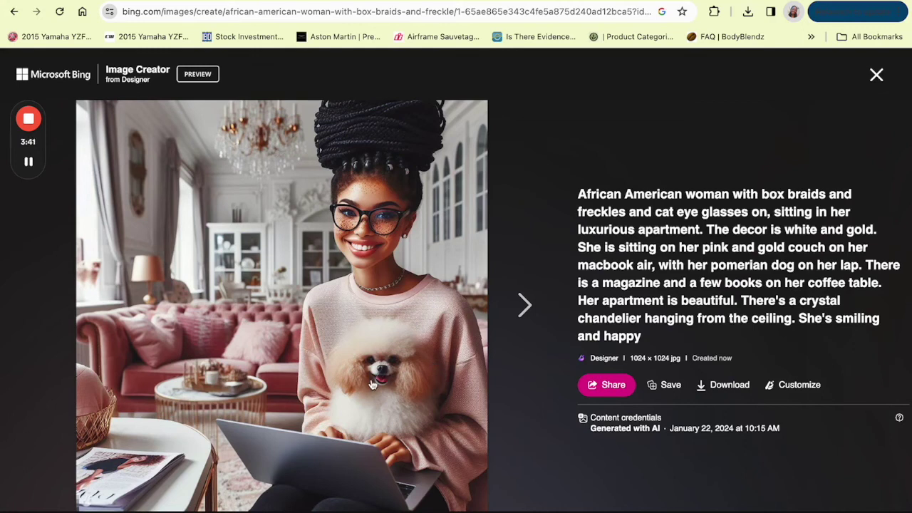
left_click(717, 389)
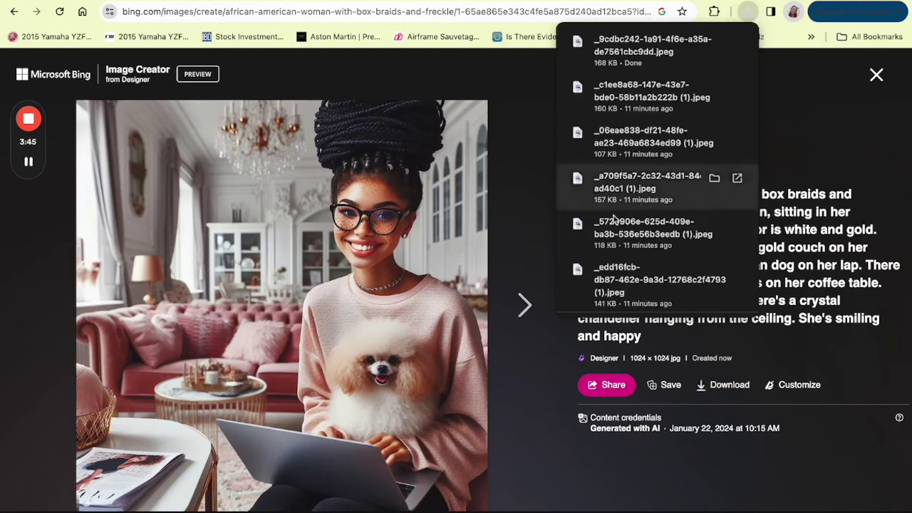
left_click(877, 75)
View the top-right image, then download the bottom-left image and return to the four-image grid.
left_click(448, 210)
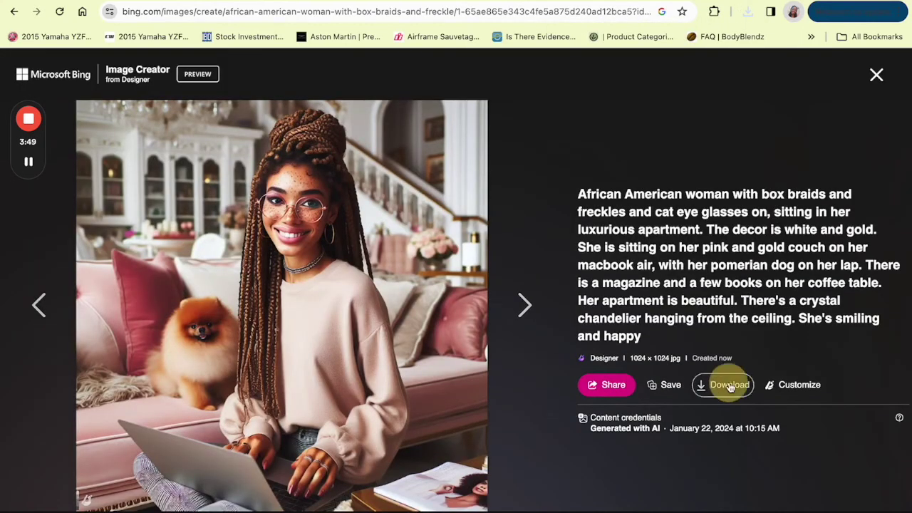
left_click(877, 76)
left_click(318, 381)
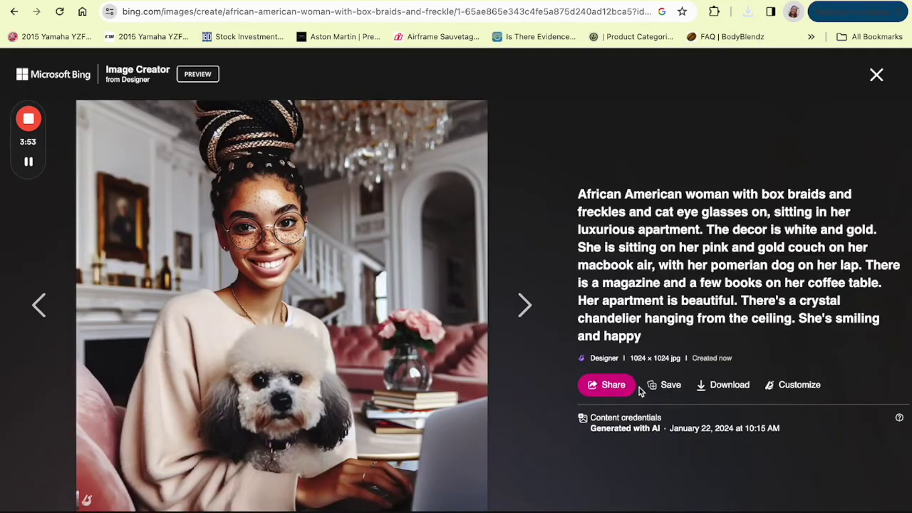
left_click(733, 391)
left_click(885, 81)
left_click(886, 81)
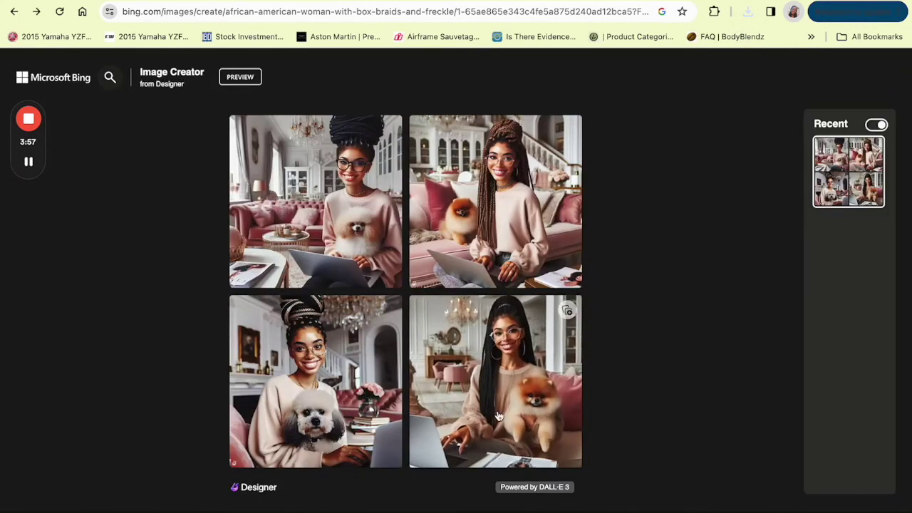
Download the bottom-right image as a 160 KB JPEG and return to the grid.
left_click(499, 374)
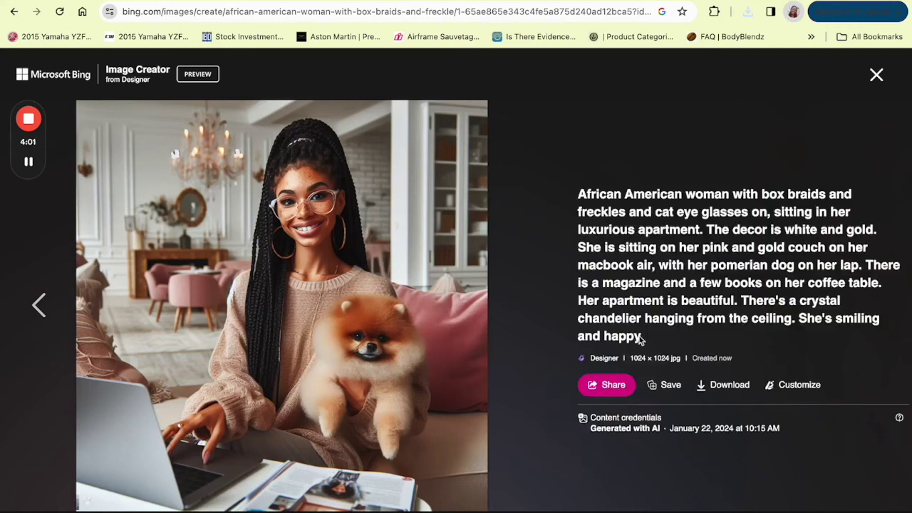
left_click(734, 385)
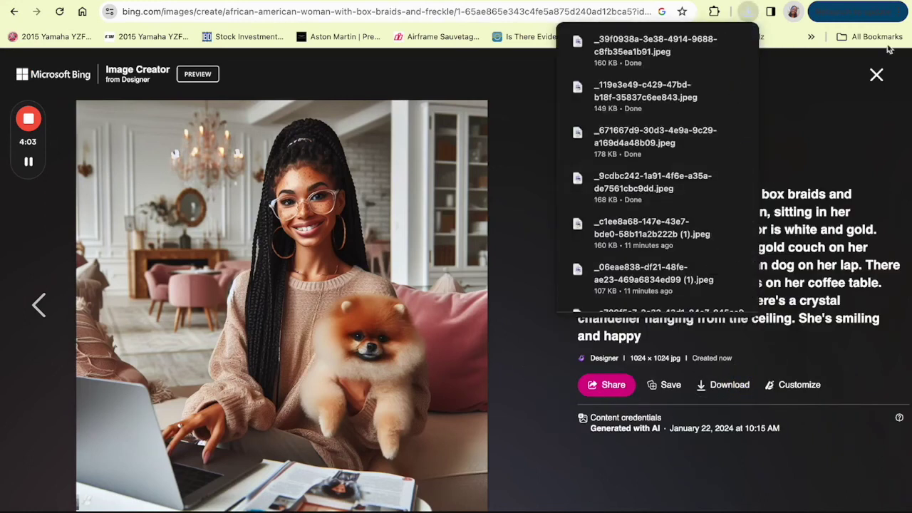
left_click(877, 75)
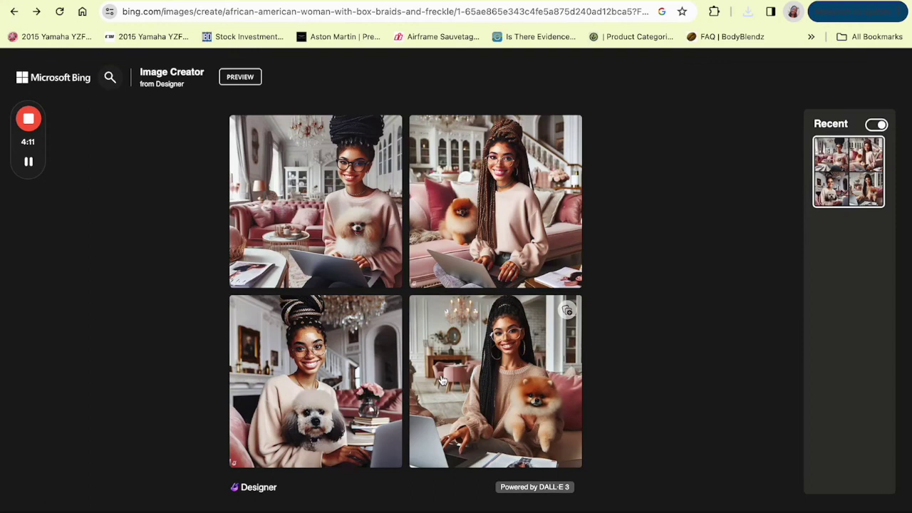
mouse_move(29, 161)
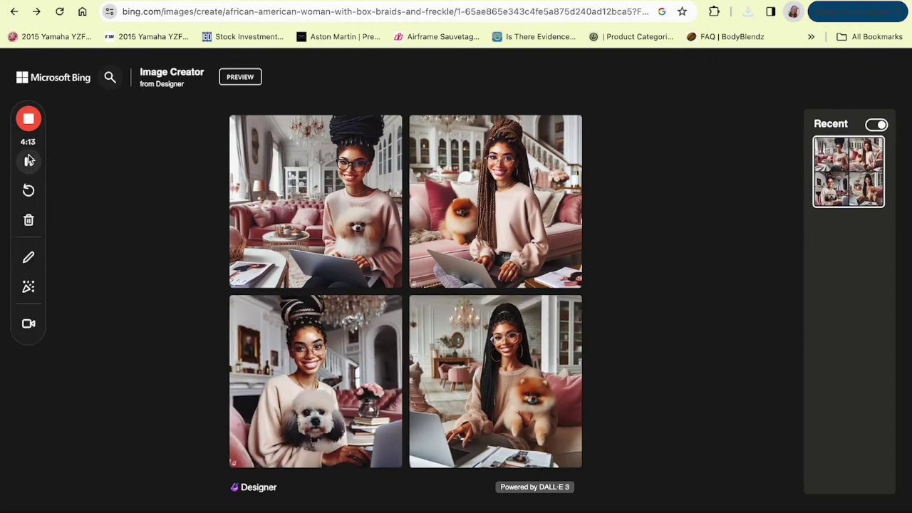